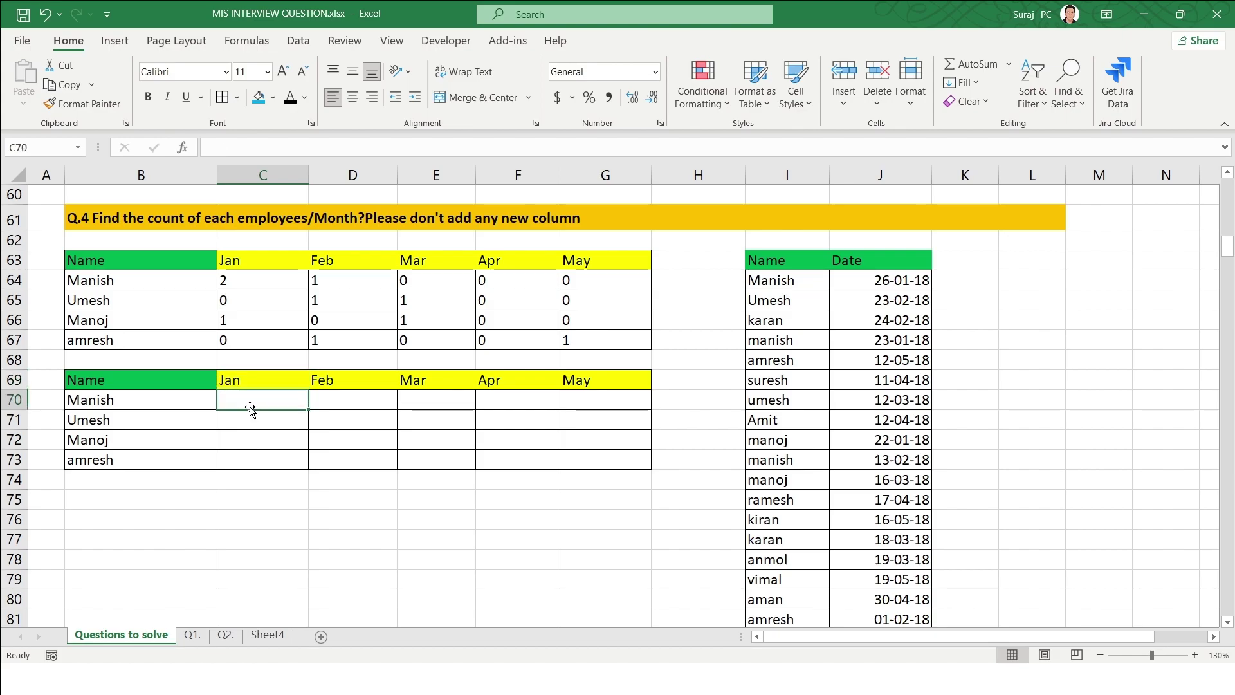
{"action": "mouse_move", "coordinate": [243, 397]}
{"action": "left_mouse_down"}
{"action": "mouse_move", "coordinate": [626, 438]}
{"action": "mouse_move", "coordinate": [613, 461]}
{"action": "left_mouse_up"}
{"action": "left_click", "coordinate": [153, 234]}
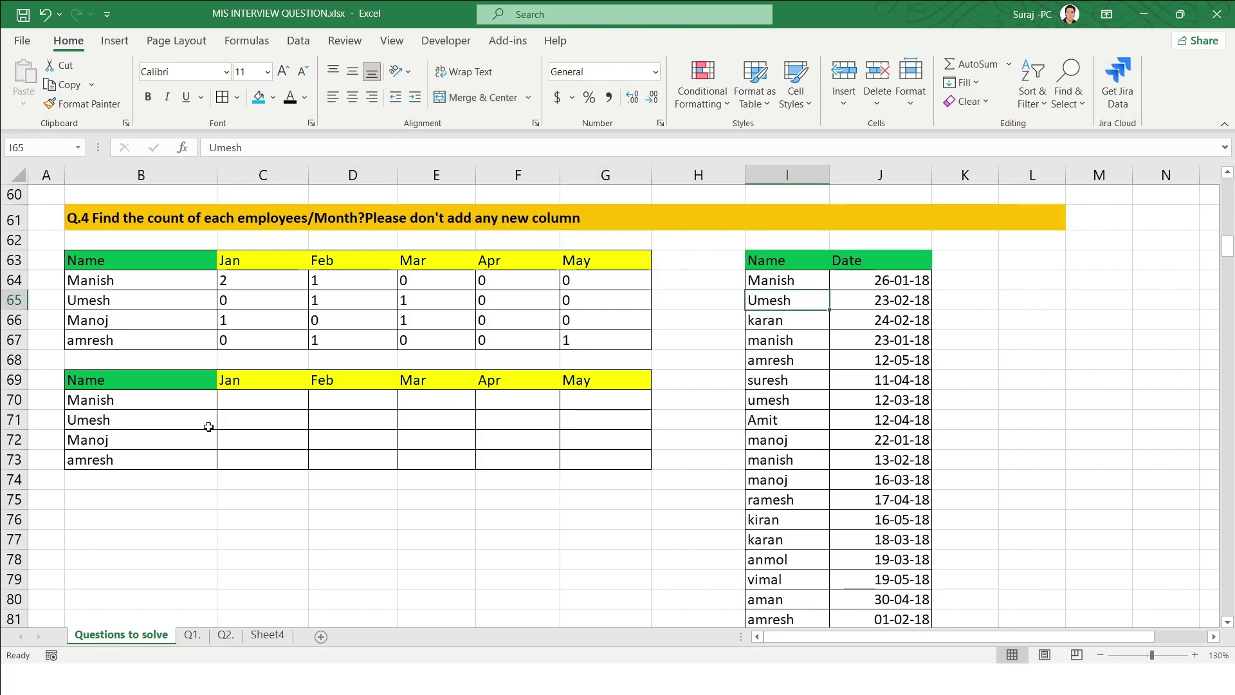
Step: Start a formula in C70 with SUM and a nested IF, using the absolute name range $I$64:$I$81 in the logical test
{"action": "left_click", "coordinate": [256, 393]}
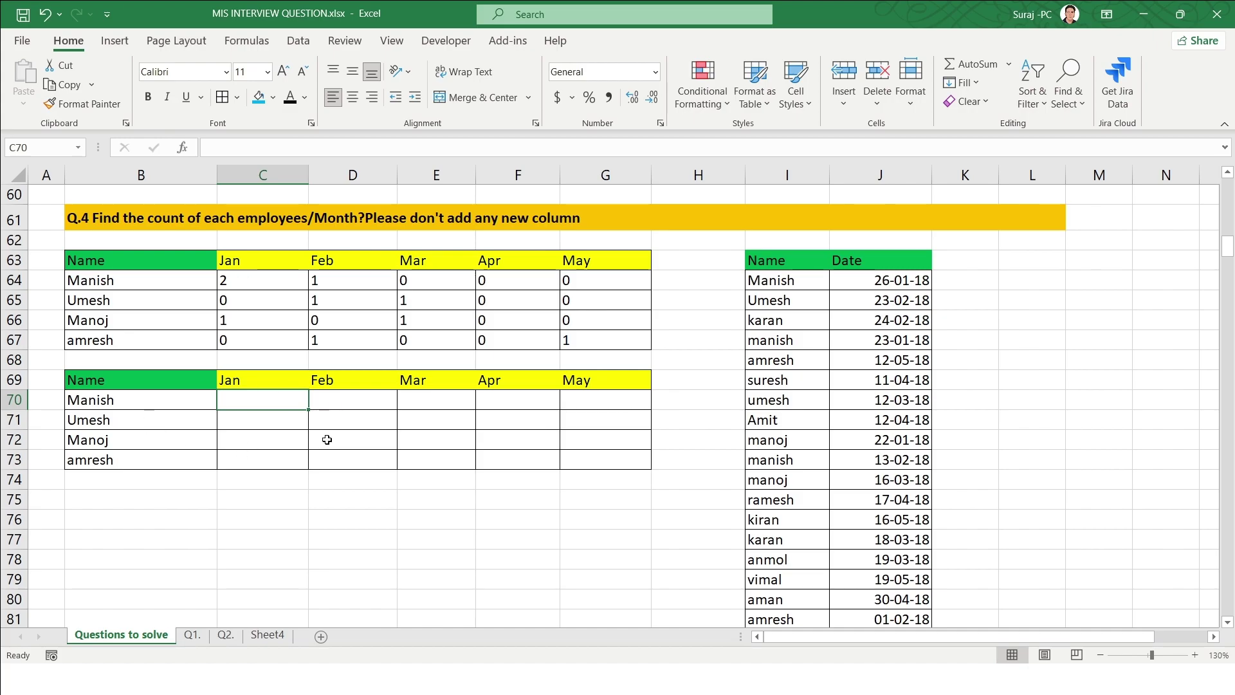
{"action": "type", "text": "="}
{"action": "scroll", "coordinate": [253, 380], "scroll_direction": "down", "scroll_amount": 1}
{"action": "type", "text": "sum"}
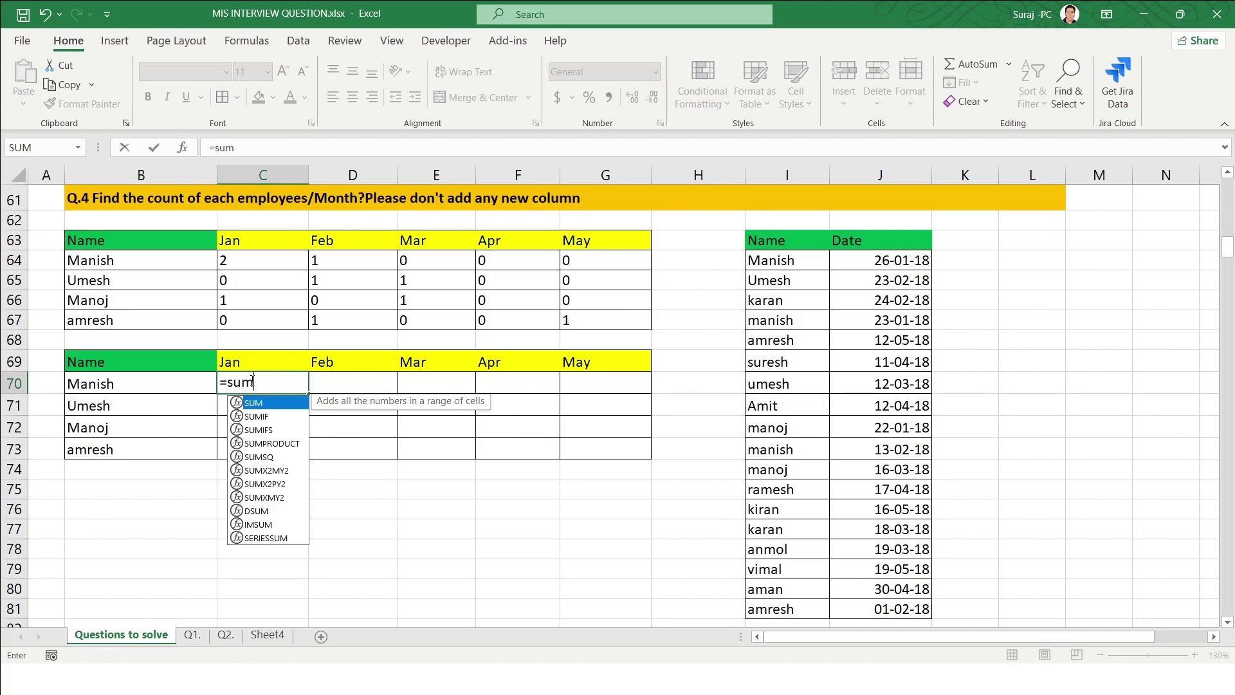
{"action": "key", "text": "Tab"}
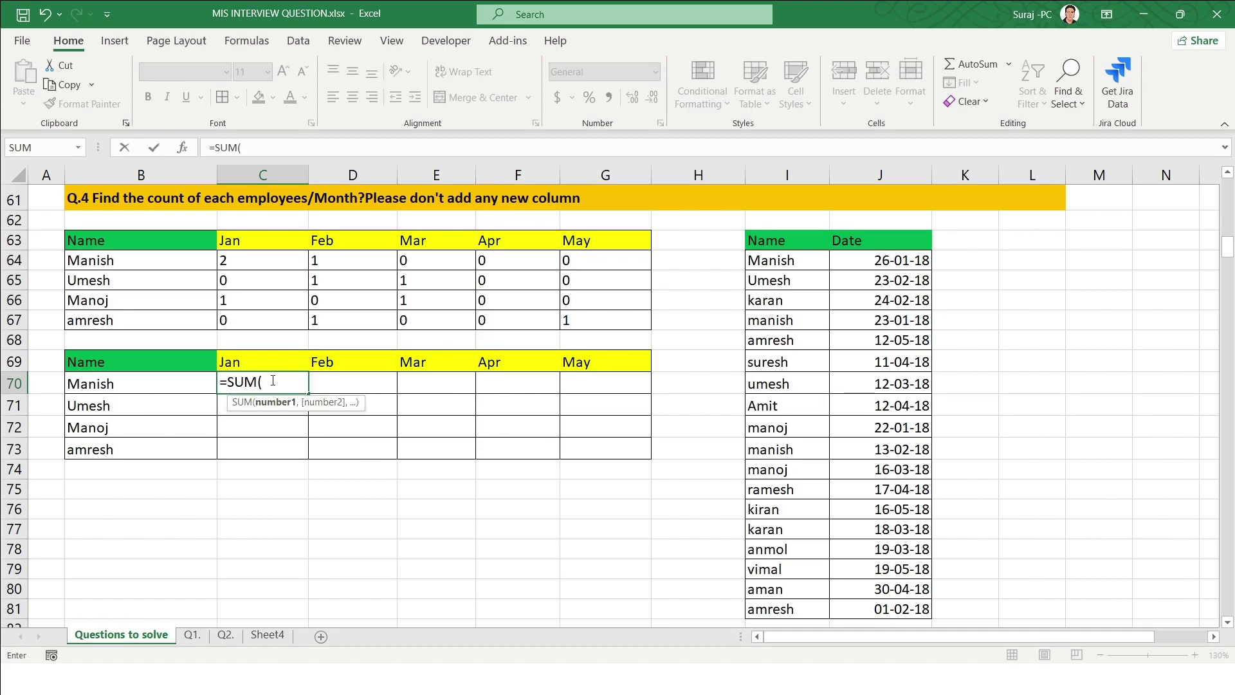
{"action": "type", "text": "if"}
{"action": "key", "text": "Tab"}
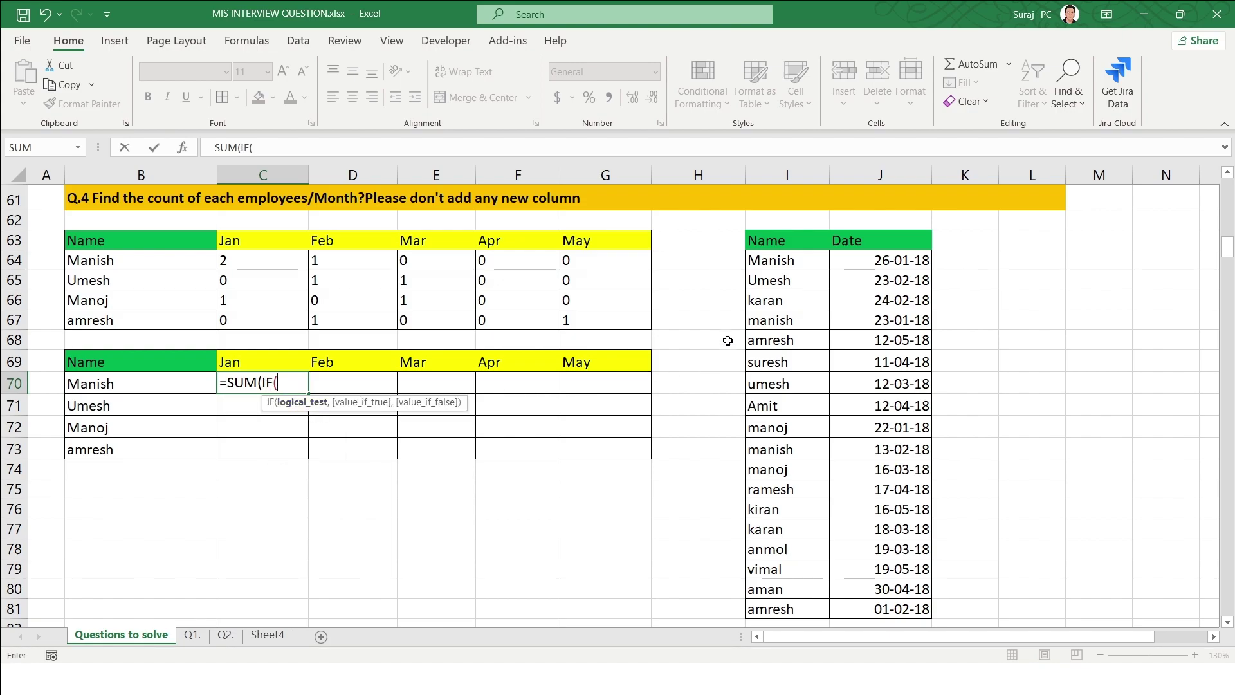
{"action": "left_click_drag", "start_coordinate": [782, 261], "coordinate": [765, 610]}
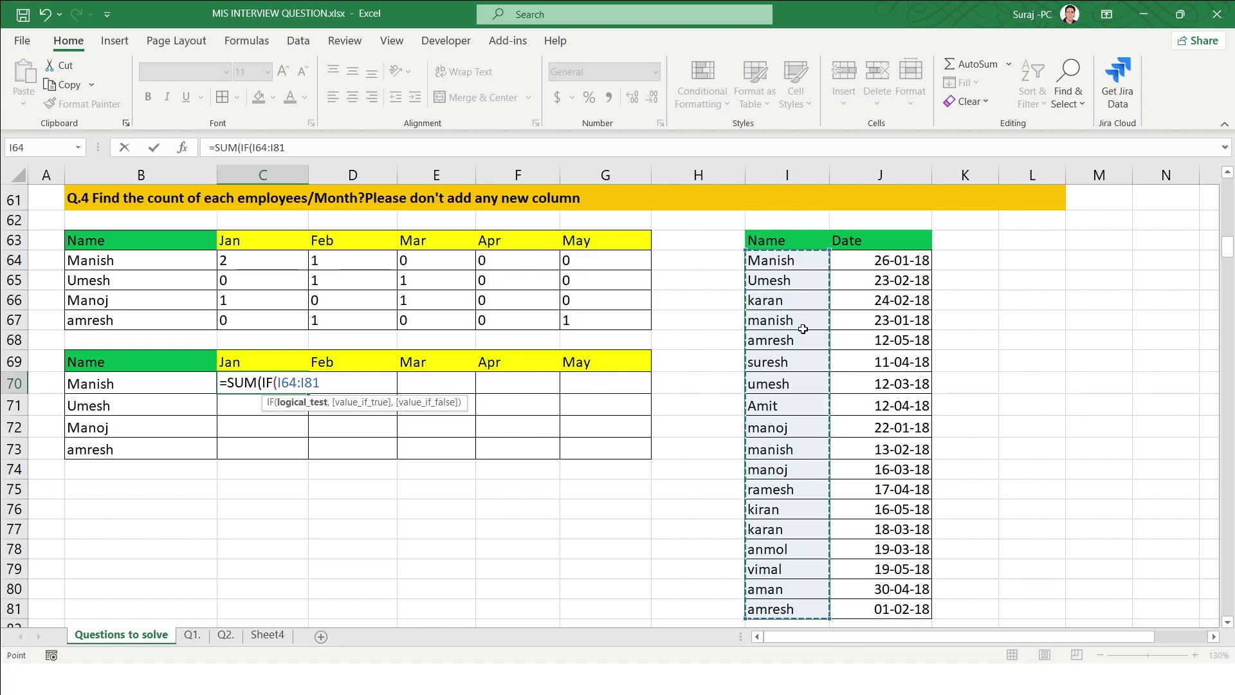
{"action": "key", "text": "F4"}
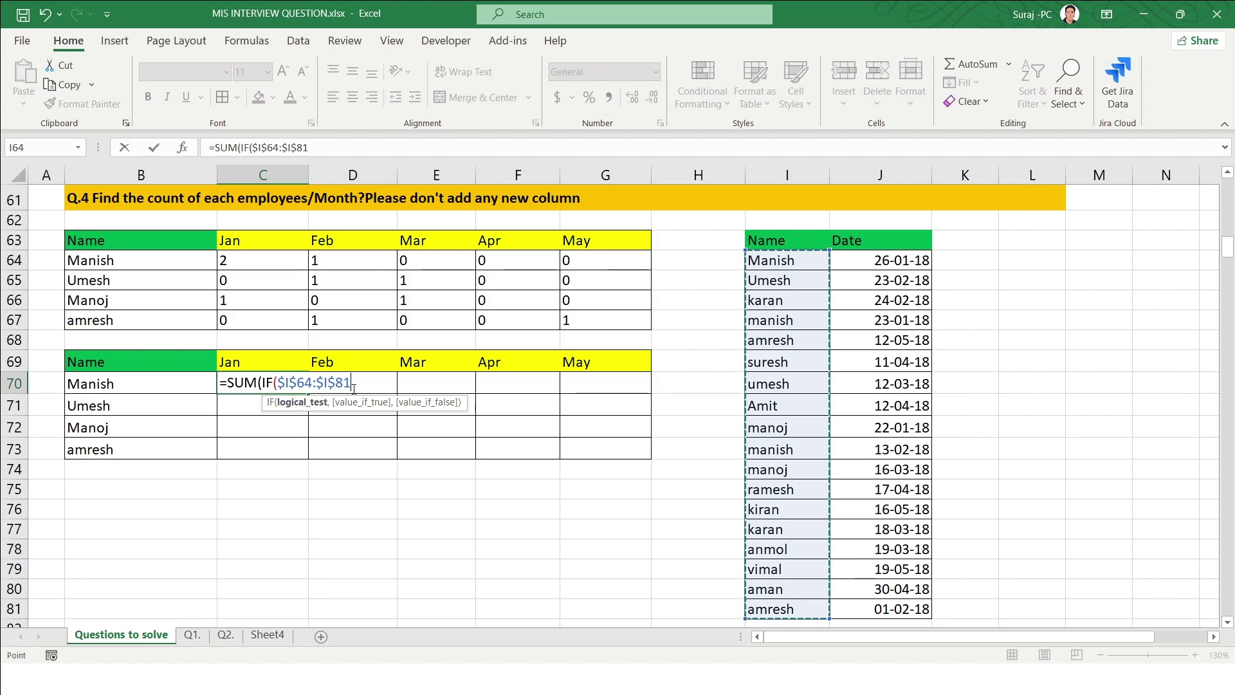
Step: Complete the IF test by comparing the name range with $B70, locking only the column, and continue to the value-if-true argument
{"action": "left_click_drag", "start_coordinate": [359, 383], "coordinate": [281, 386]}
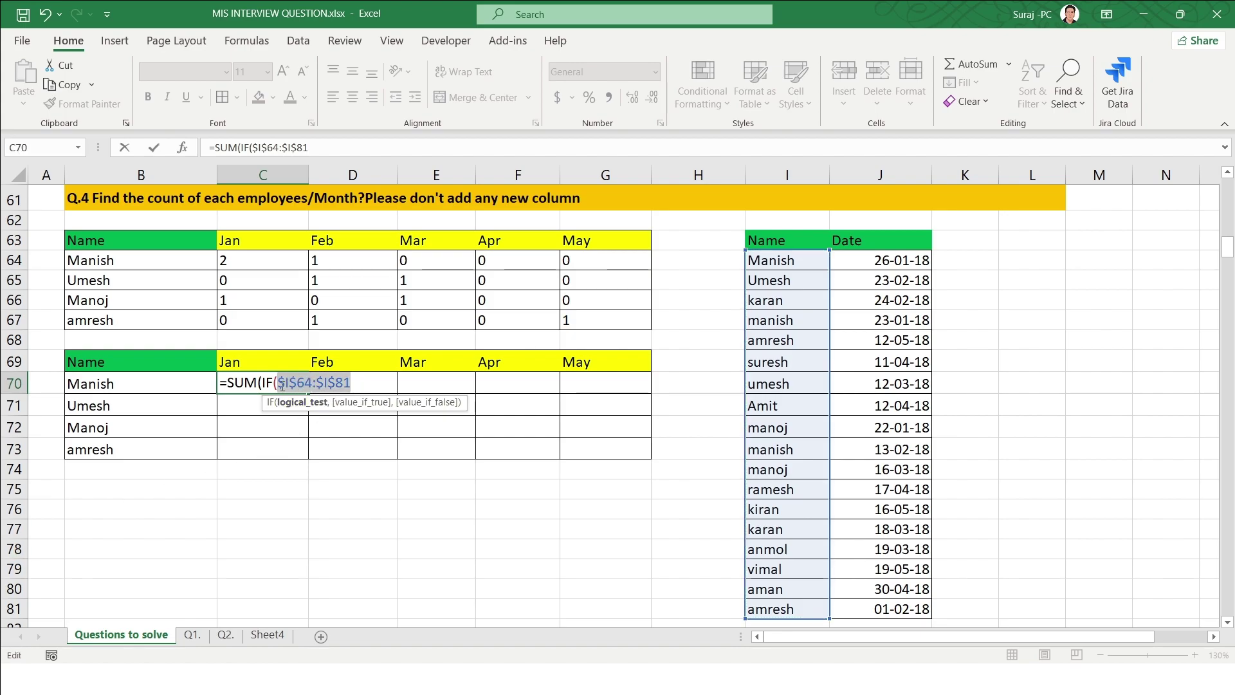
{"action": "left_click", "coordinate": [365, 382]}
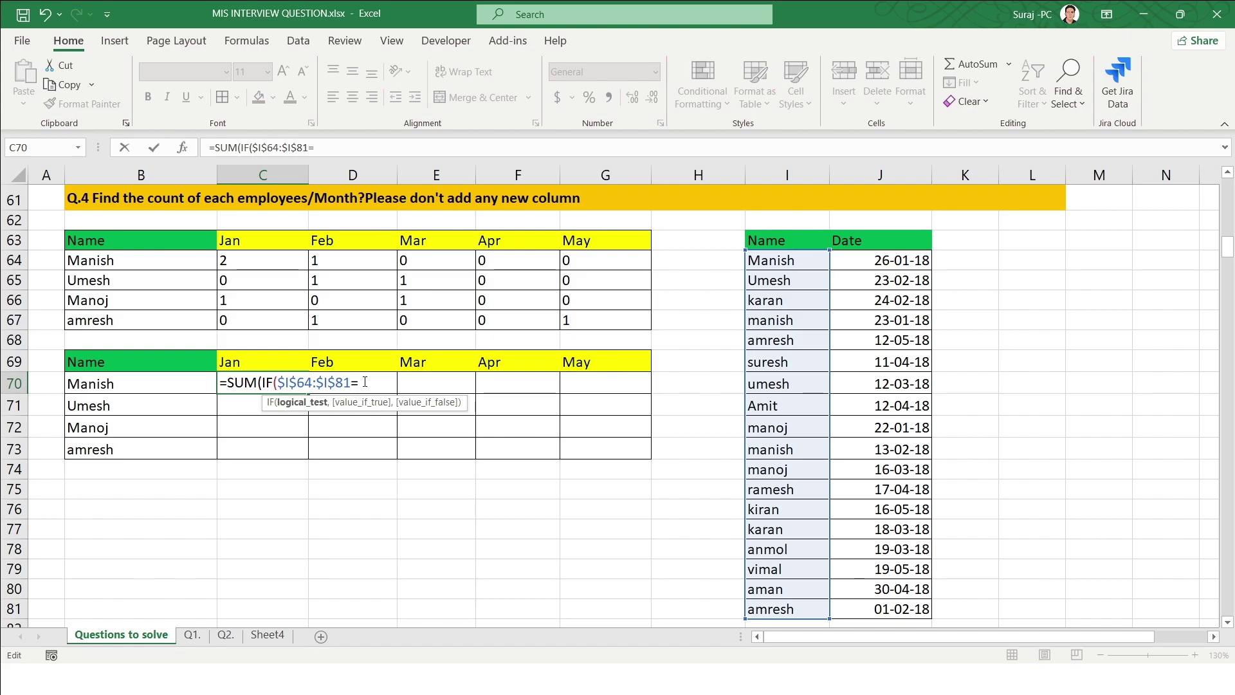
{"action": "type", "text": "="}
{"action": "left_click", "coordinate": [119, 384]}
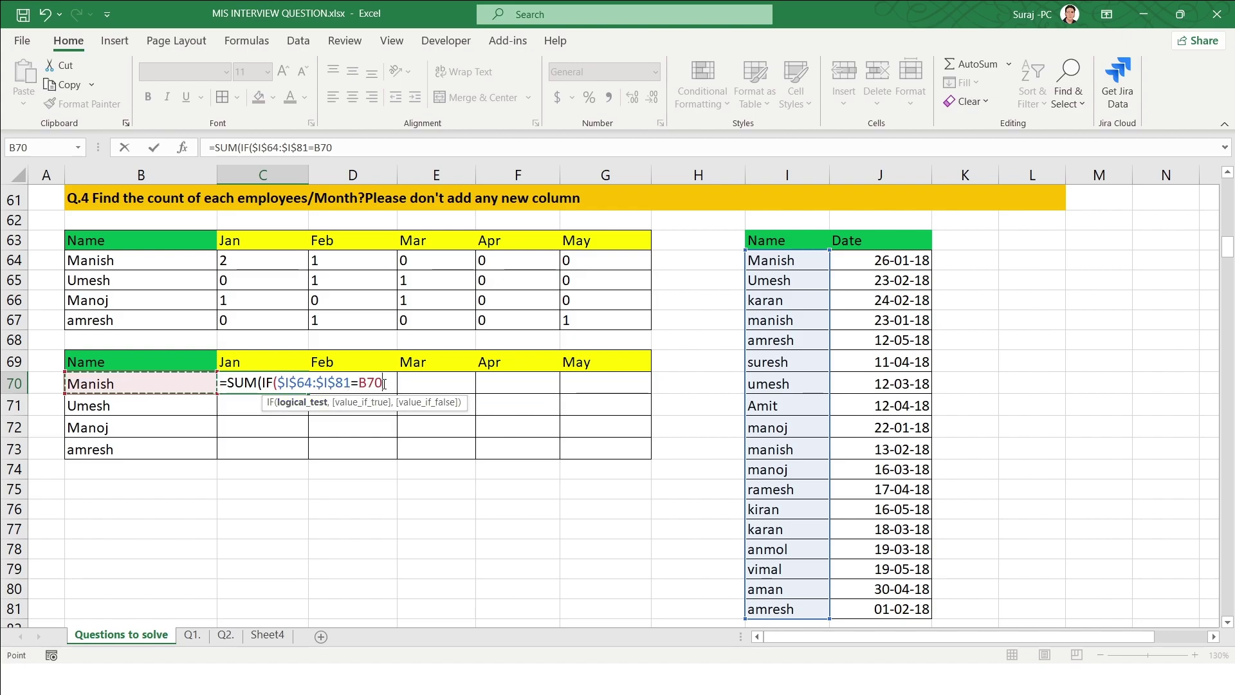
{"action": "key", "text": "F4"}
{"action": "key", "text": "F4"}
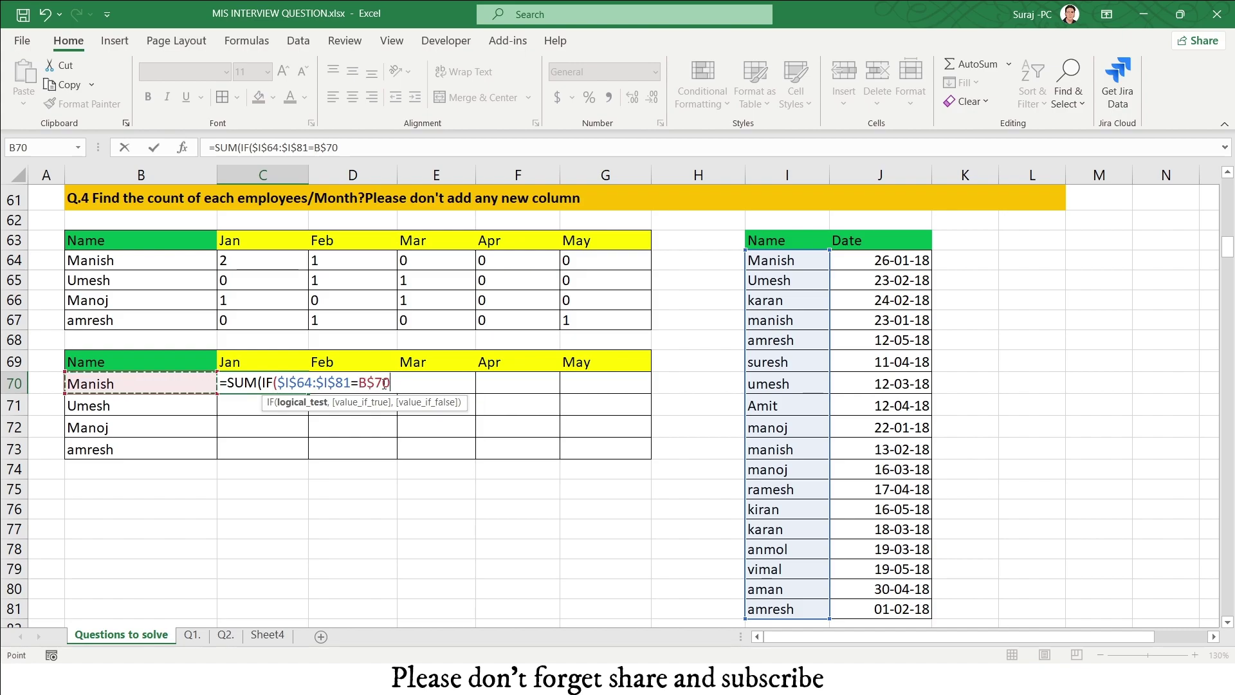
{"action": "key", "text": "F4"}
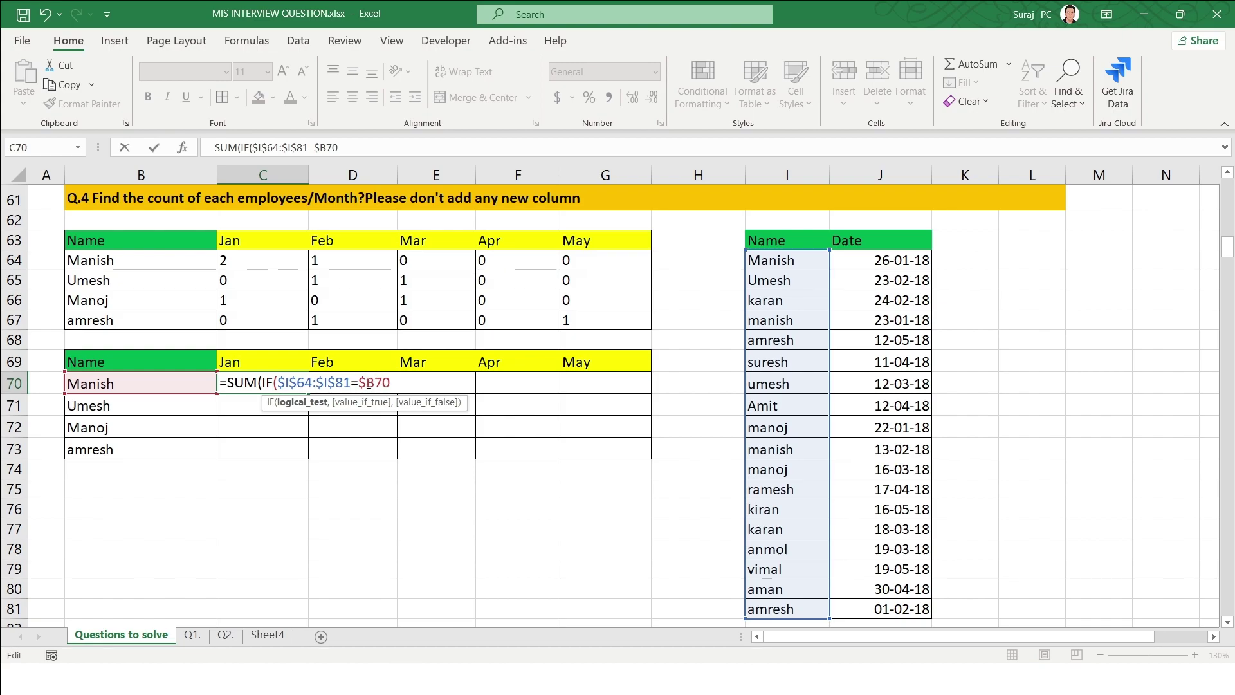
{"action": "left_click_drag", "start_coordinate": [366, 383], "coordinate": [359, 382]}
{"action": "left_click", "coordinate": [397, 381]}
{"action": "type", "text": ","}
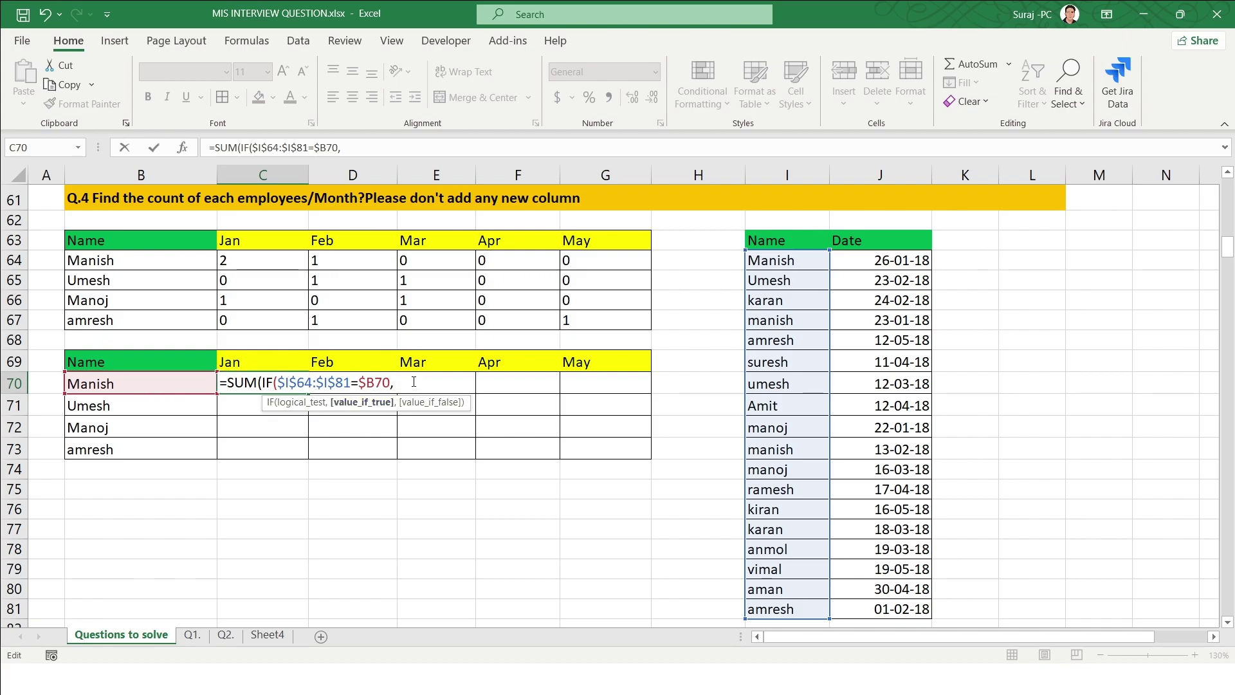
Step: Nest a second IF whose test converts the absolute date range $J$64:$J$81 to month names using TEXT with the format "MMM"
{"action": "type", "text": "if("}
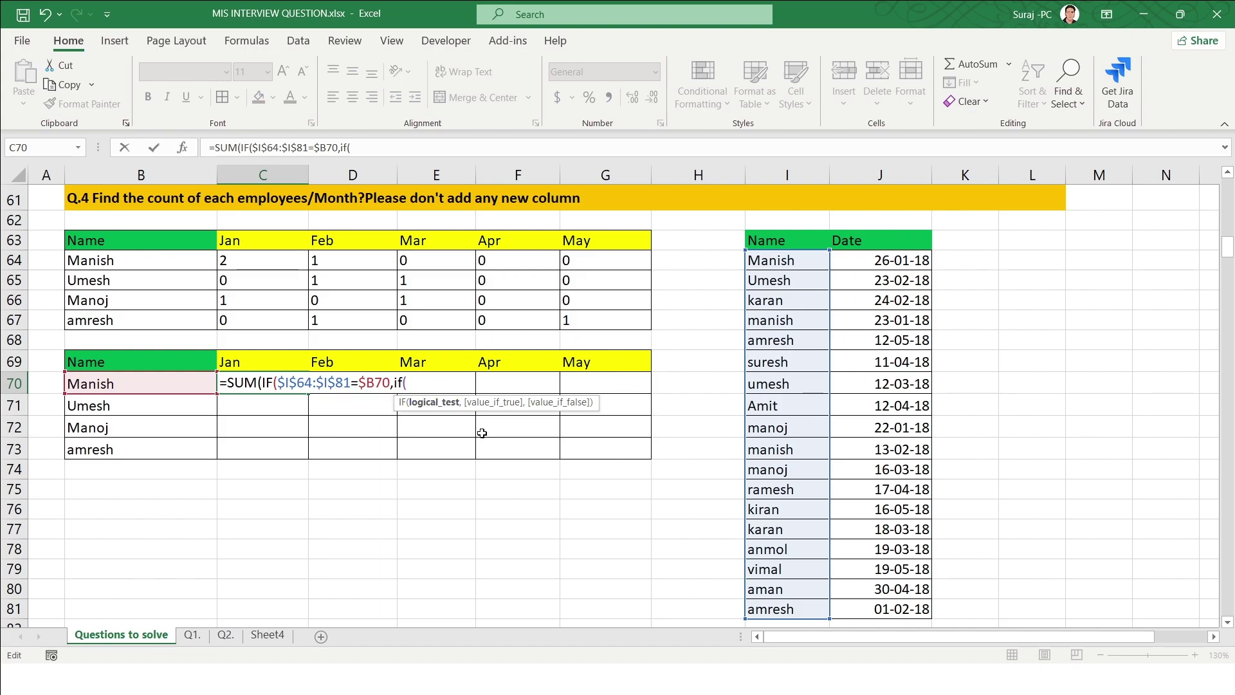
{"action": "type", "text": "text"}
{"action": "key", "text": "Tab"}
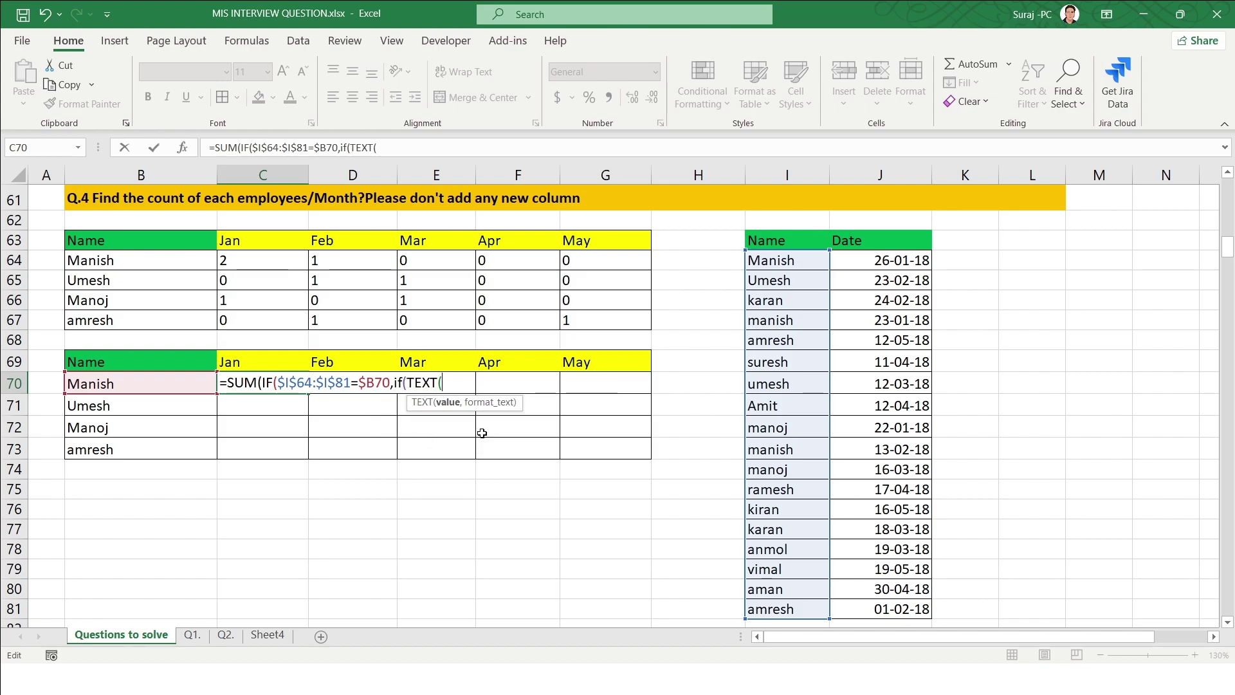
{"action": "left_click_drag", "start_coordinate": [872, 260], "coordinate": [871, 600]}
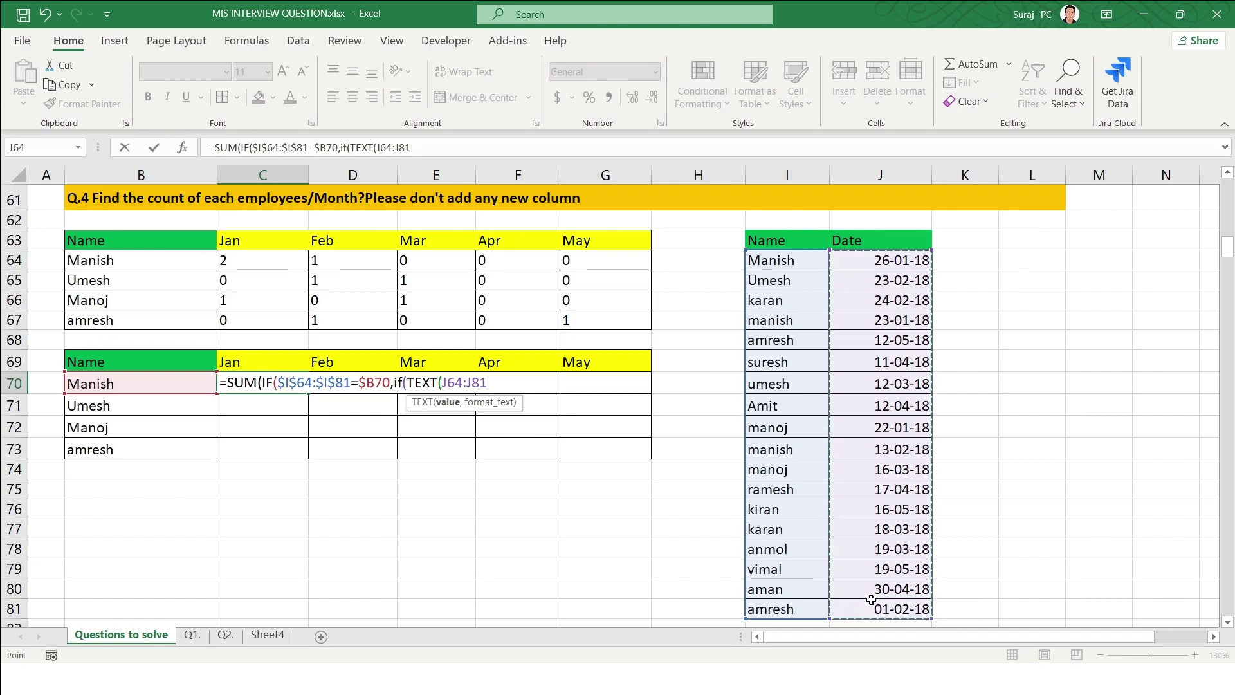
{"action": "key", "text": "F4"}
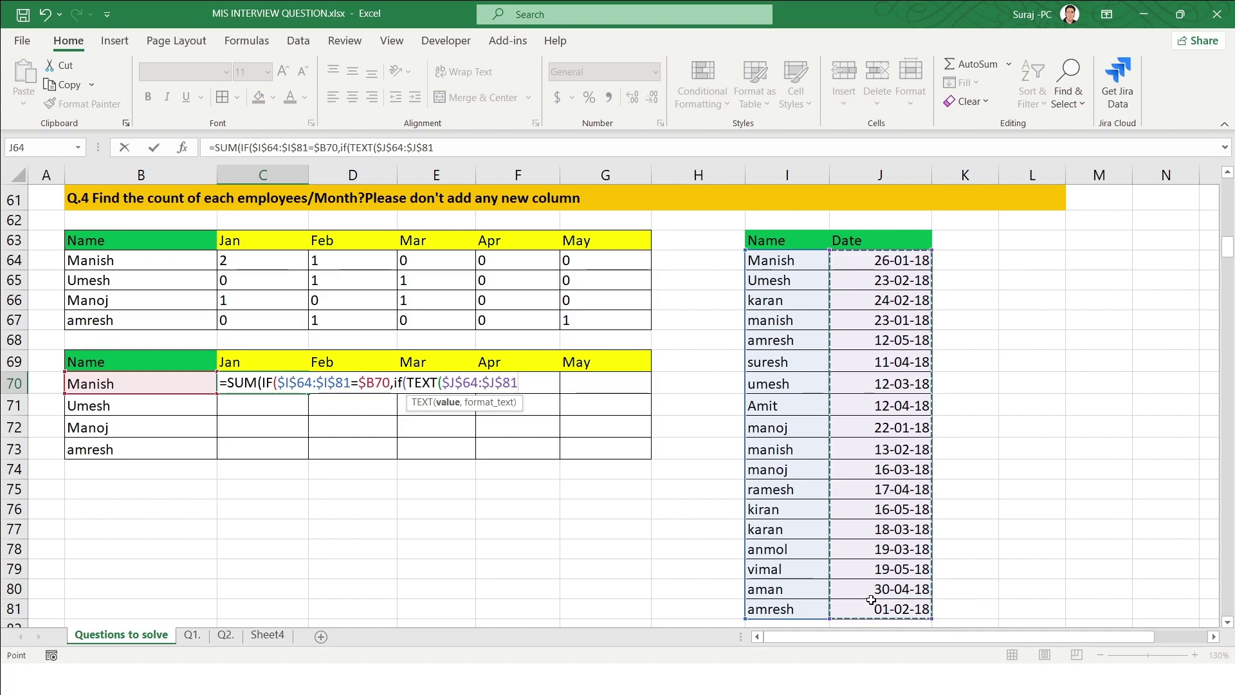
{"action": "type", "text": ",\"MMM\")"}
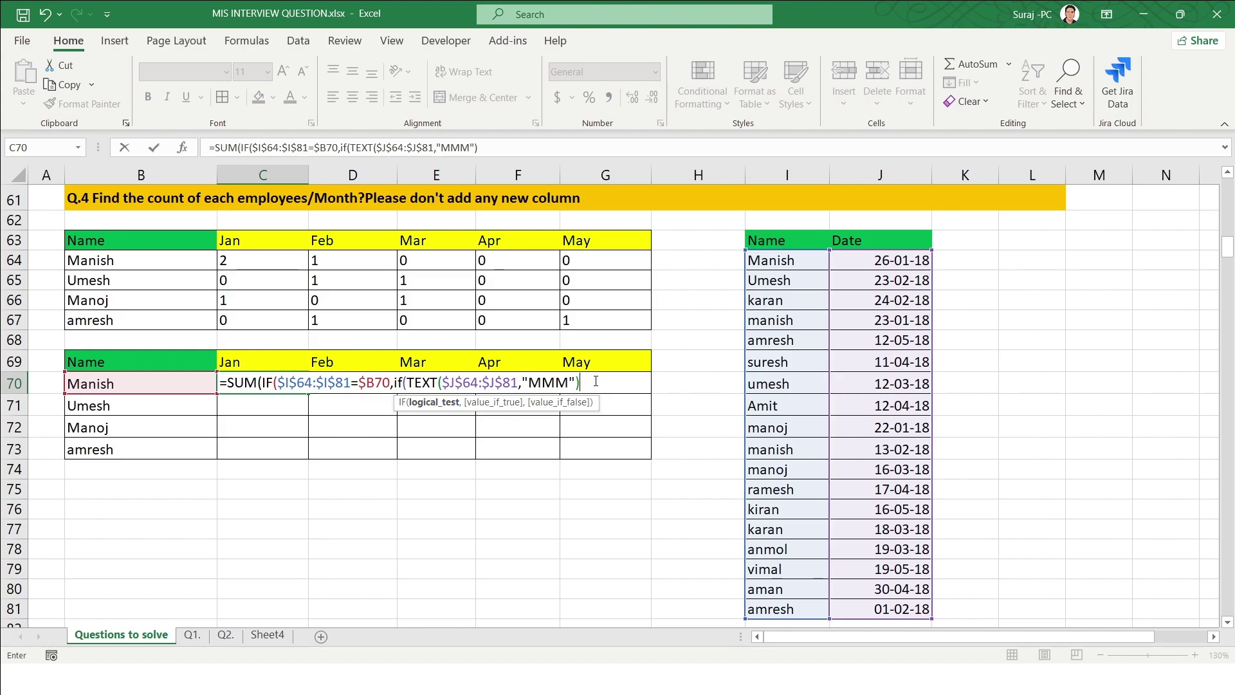
Step: Compare the TEXT result with the month header C$69, locking only the row
{"action": "type", "text": "="}
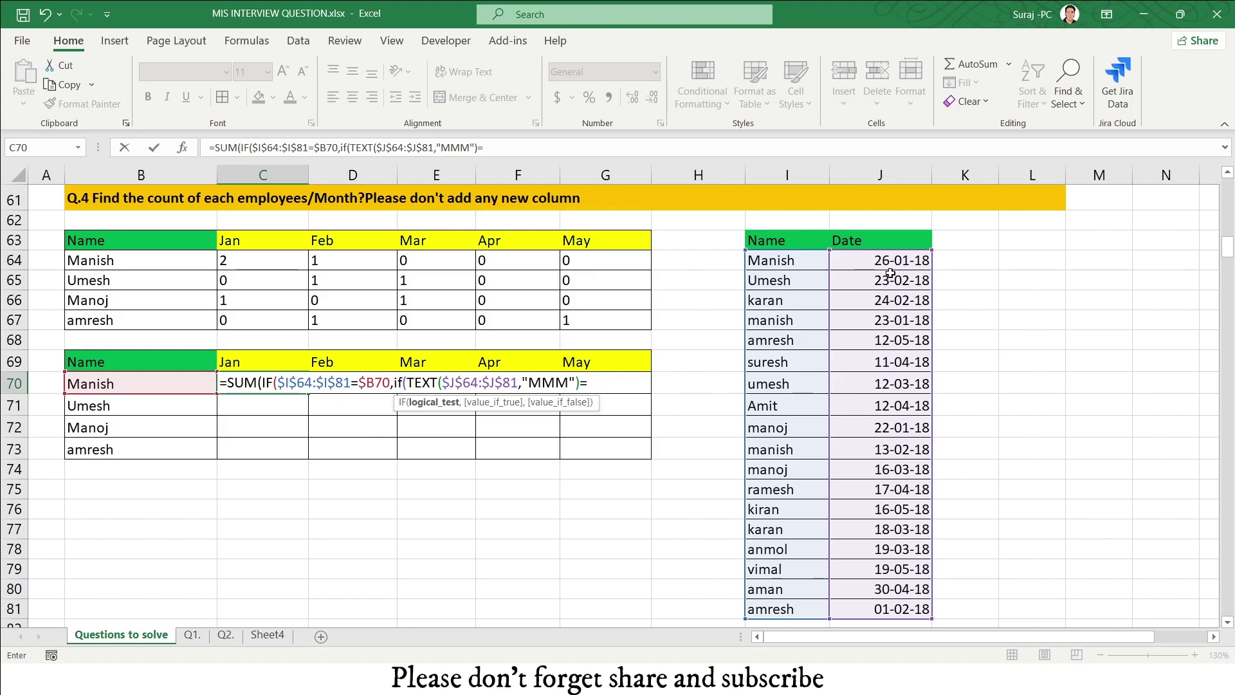
{"action": "left_click", "coordinate": [232, 361]}
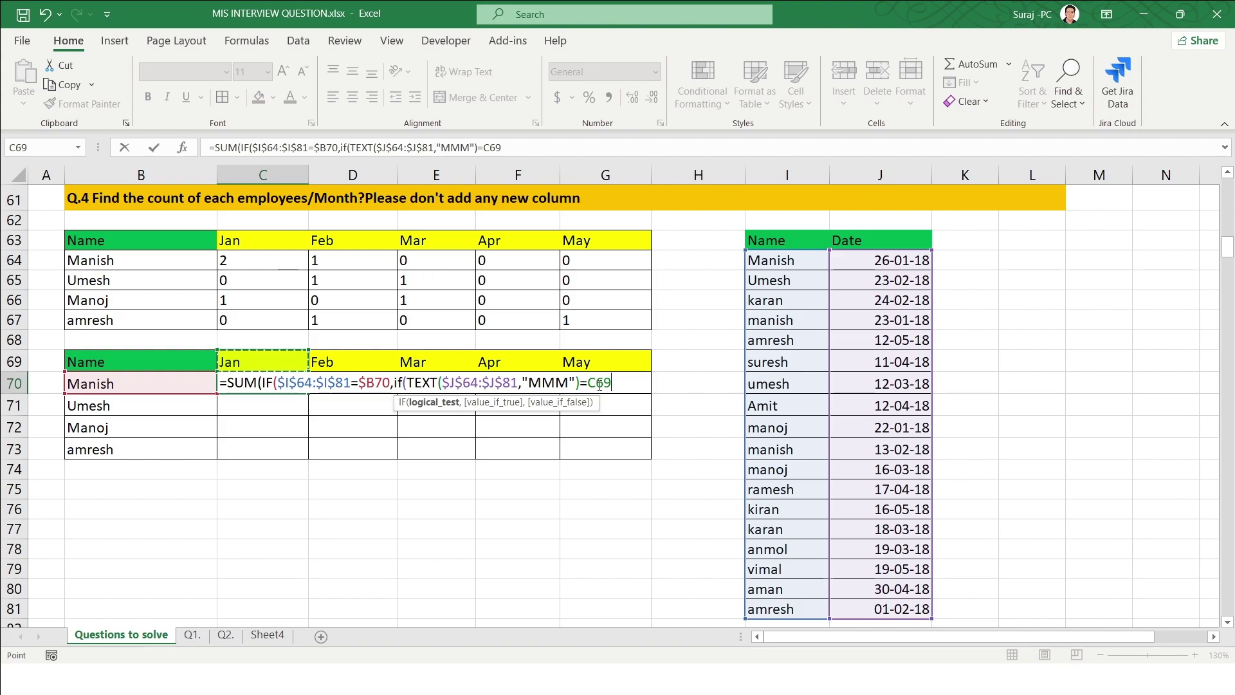
{"action": "key", "text": "F4"}
{"action": "key", "text": "F4"}
{"action": "left_click", "coordinate": [621, 383]}
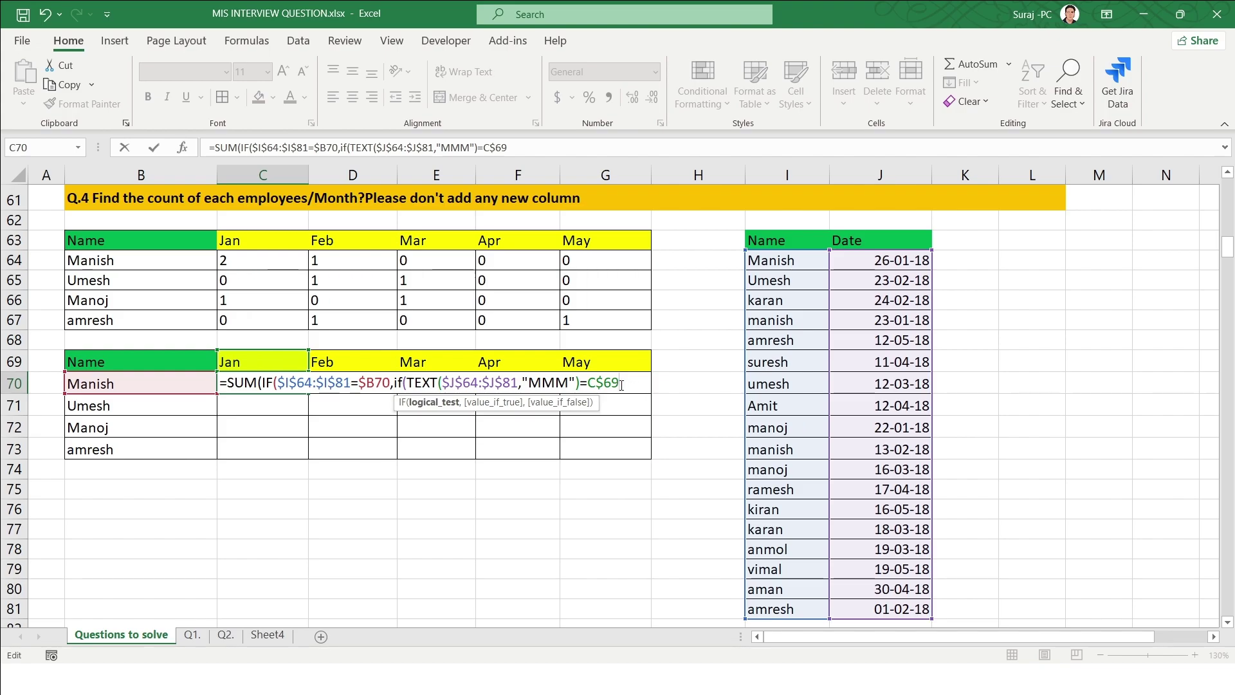
{"action": "mouse_move", "coordinate": [619, 384]}
{"action": "left_mouse_down"}
{"action": "mouse_move", "coordinate": [597, 384]}
{"action": "mouse_move", "coordinate": [613, 383]}
{"action": "left_mouse_up"}
{"action": "left_click", "coordinate": [598, 384]}
{"action": "left_click", "coordinate": [613, 383]}
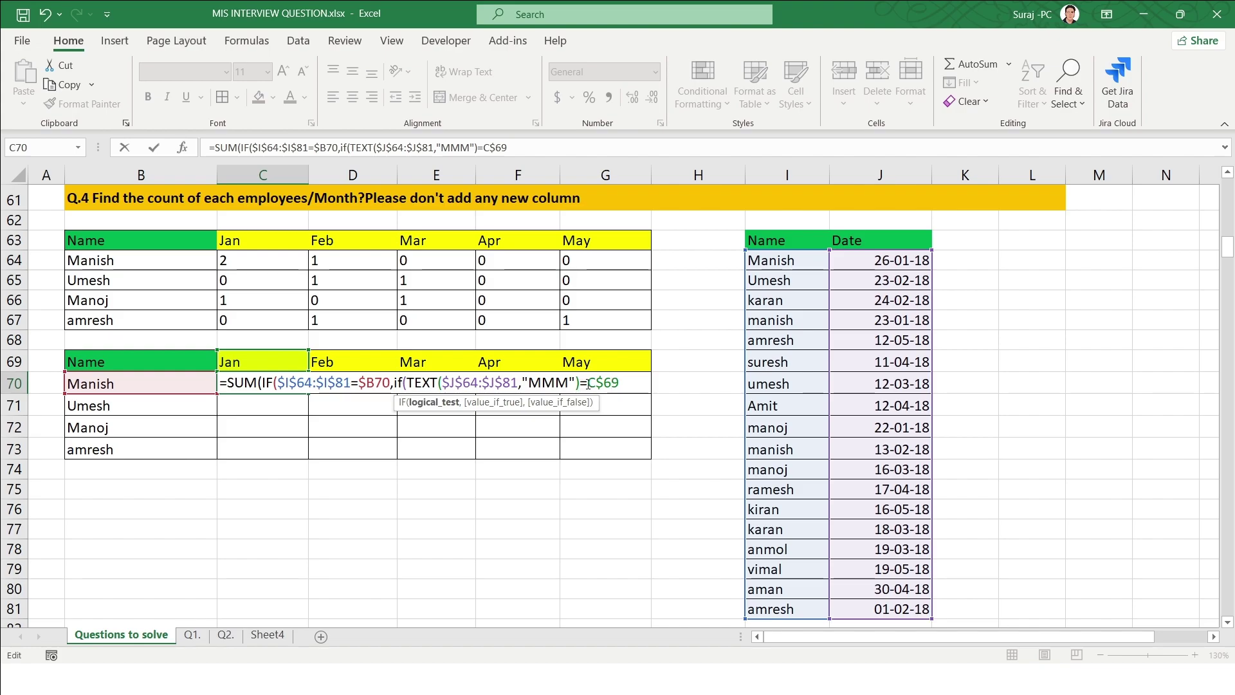
{"action": "left_click_drag", "start_coordinate": [588, 385], "coordinate": [597, 384]}
{"action": "left_click_drag", "start_coordinate": [609, 384], "coordinate": [594, 384]}
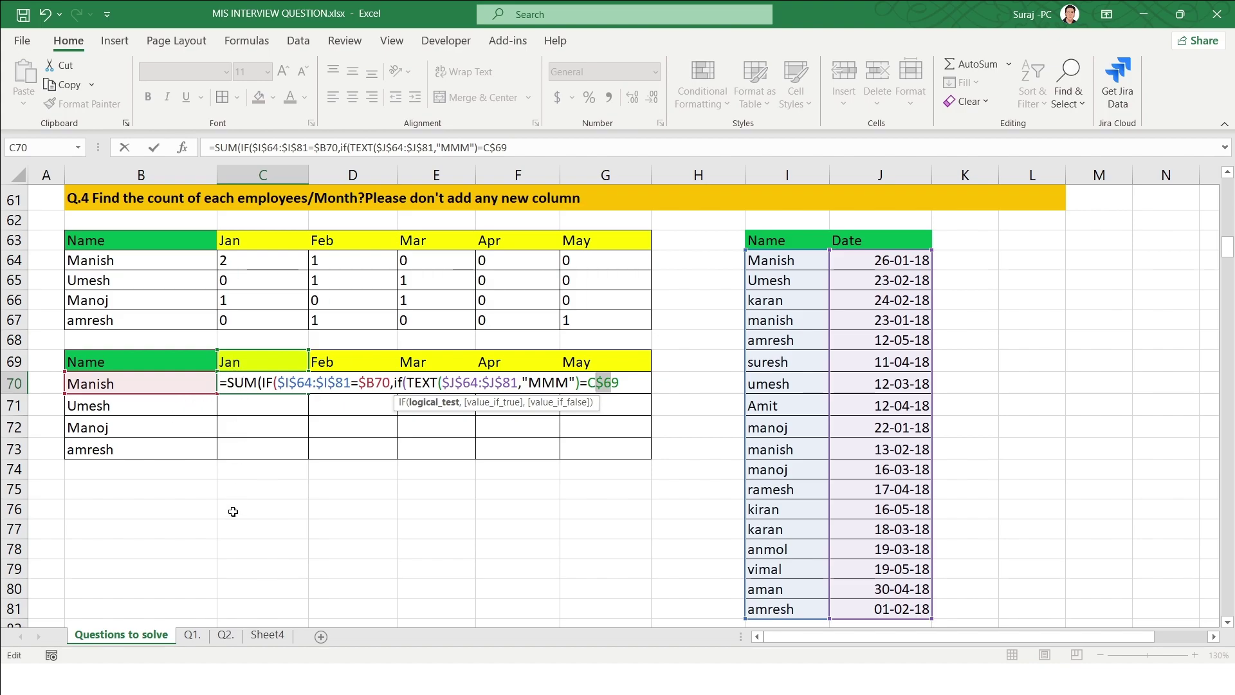
Step: Make the nested IF return 1 for a matching month and 0 otherwise, and close it
{"action": "left_click", "coordinate": [623, 384]}
{"action": "type", "text": ","}
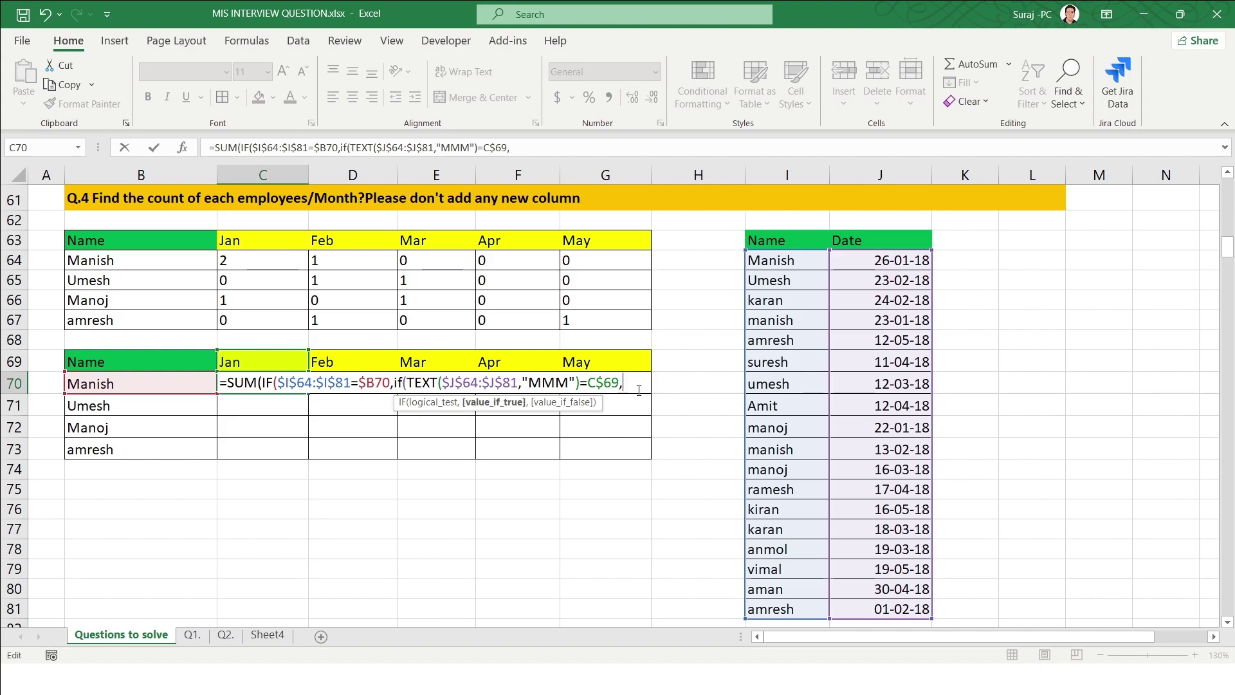
{"action": "type", "text": "1,"}
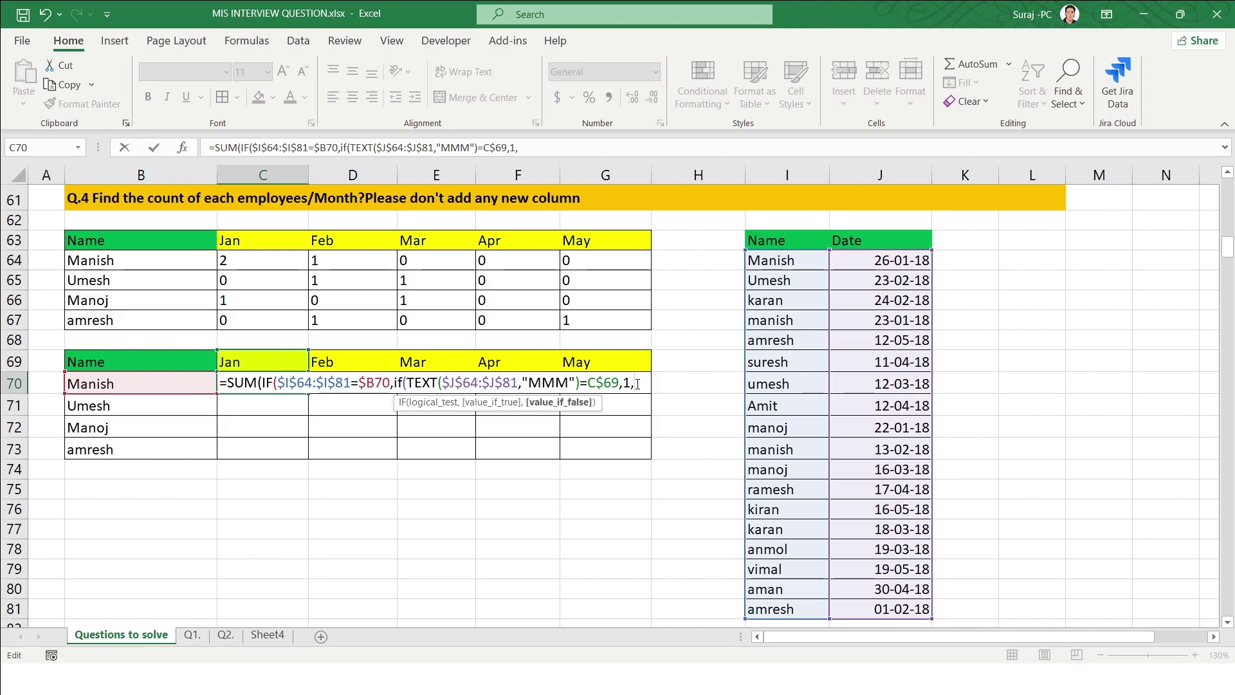
{"action": "type", "text": "0)"}
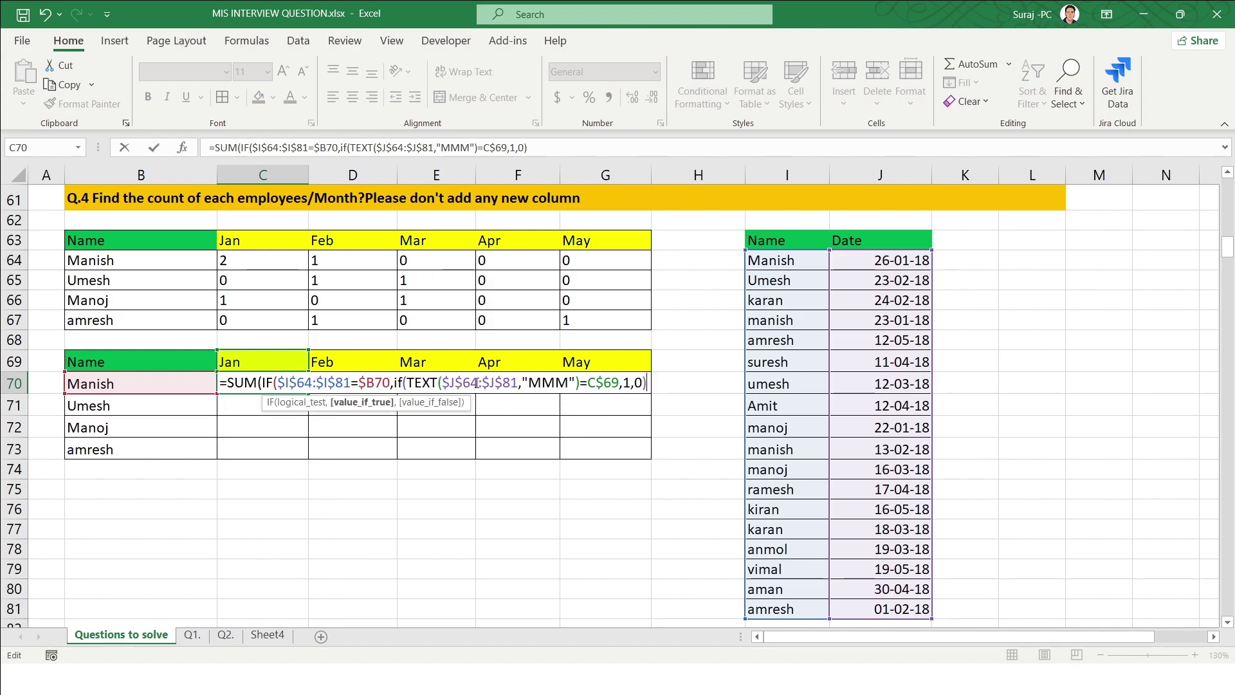
{"action": "left_click_drag", "start_coordinate": [400, 386], "coordinate": [644, 385]}
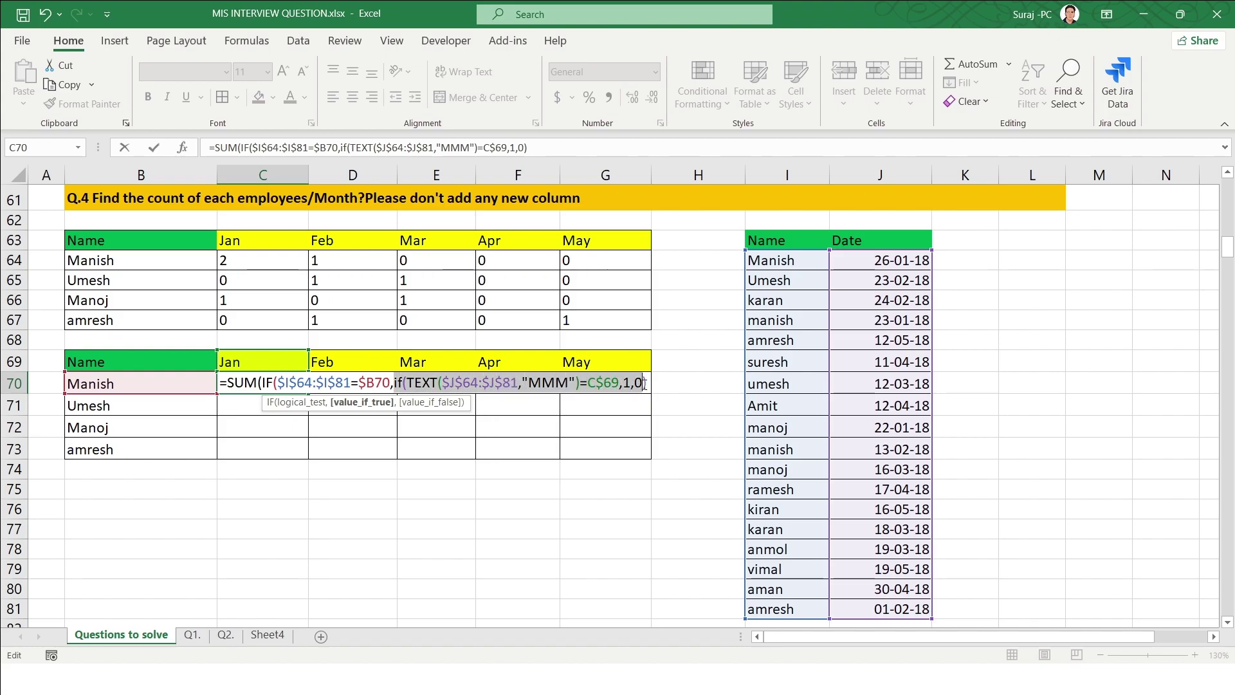
{"action": "left_click", "coordinate": [644, 385]}
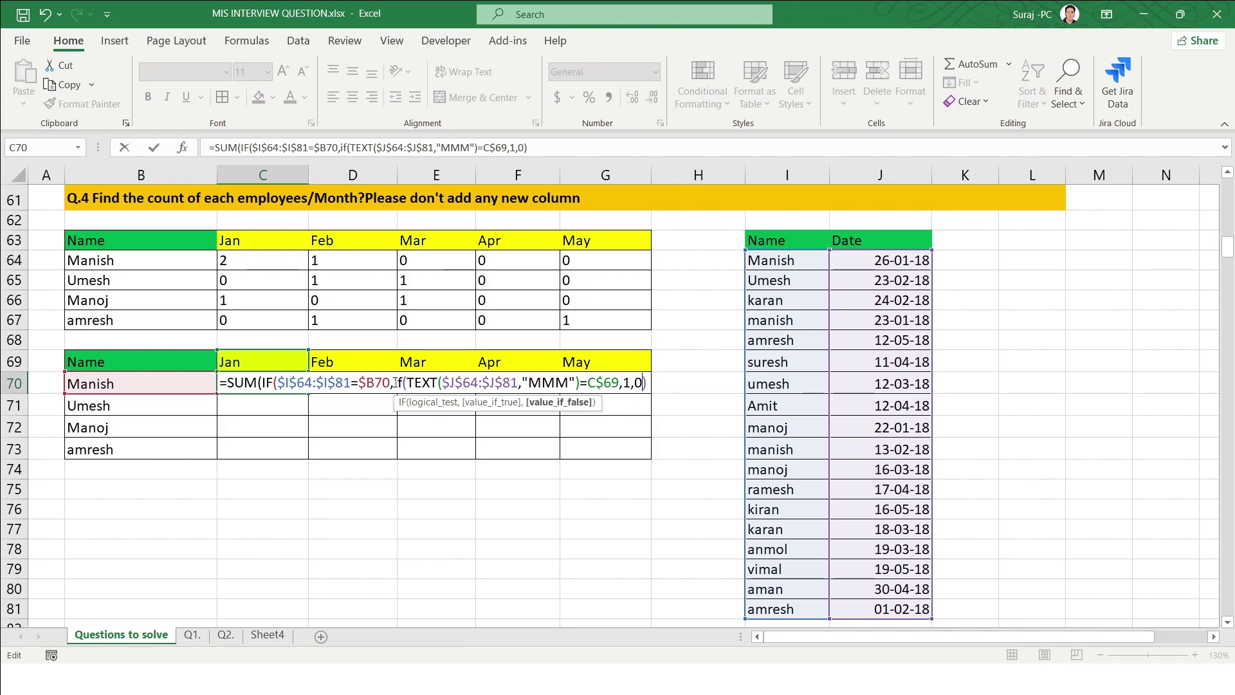
{"action": "left_click_drag", "start_coordinate": [395, 383], "coordinate": [525, 383]}
{"action": "left_click", "coordinate": [528, 384]}
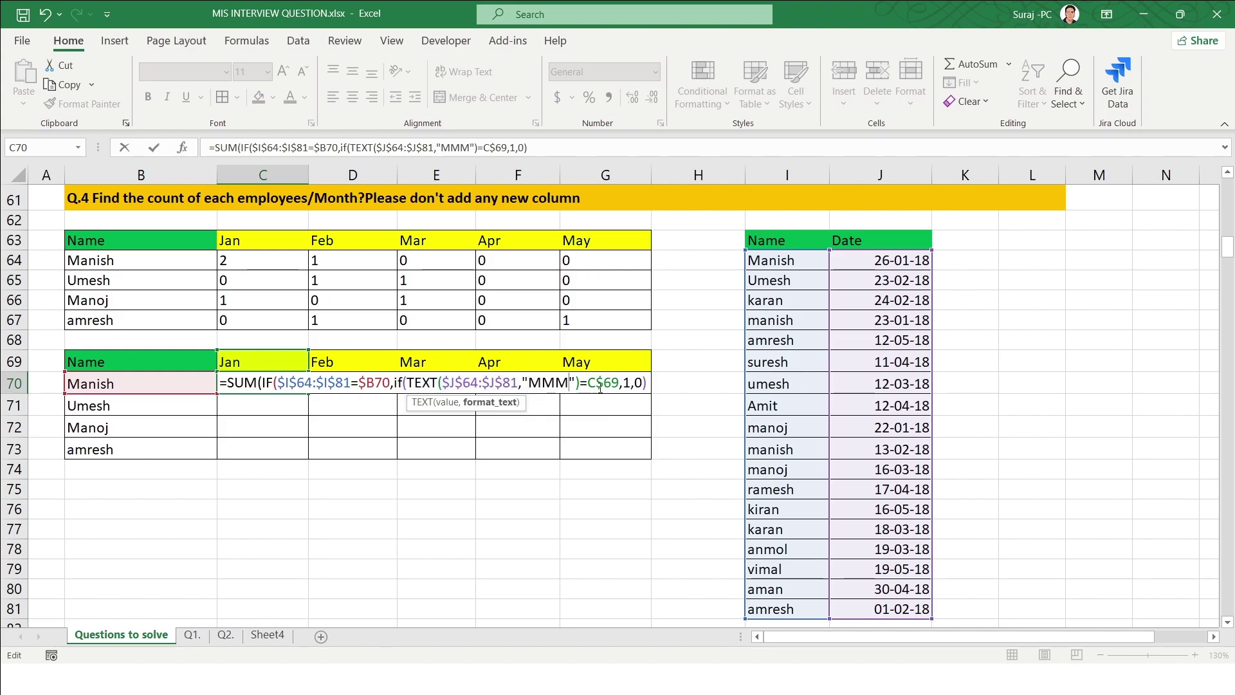
{"action": "left_click_drag", "start_coordinate": [634, 383], "coordinate": [620, 383]}
{"action": "left_click", "coordinate": [529, 383]}
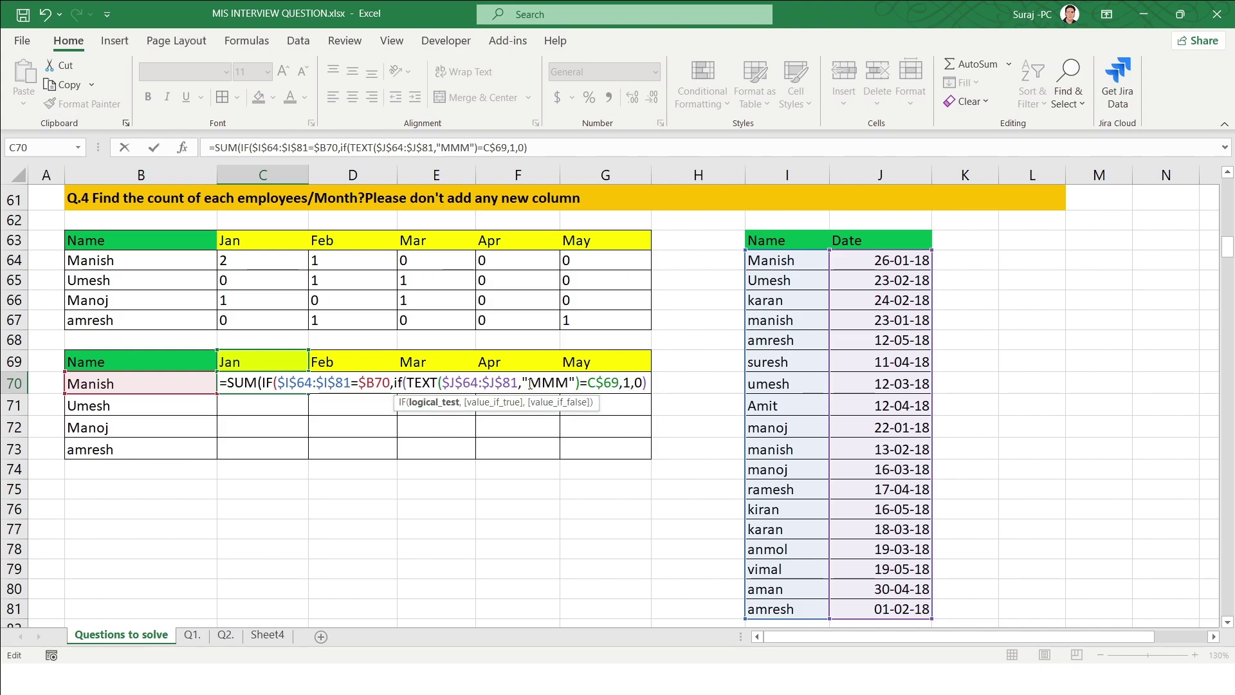
Step: Close the outer IF and SUM with two parentheses and commit the formula in C70
{"action": "left_click", "coordinate": [646, 384]}
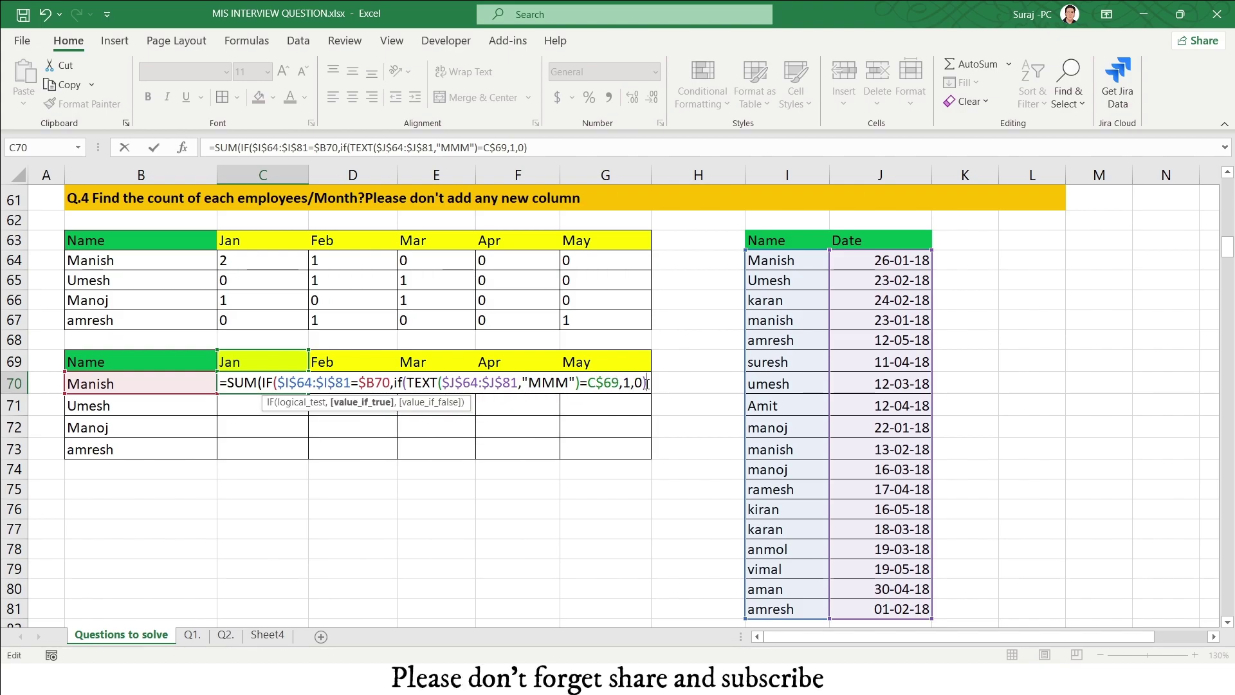
{"action": "type", "text": "))"}
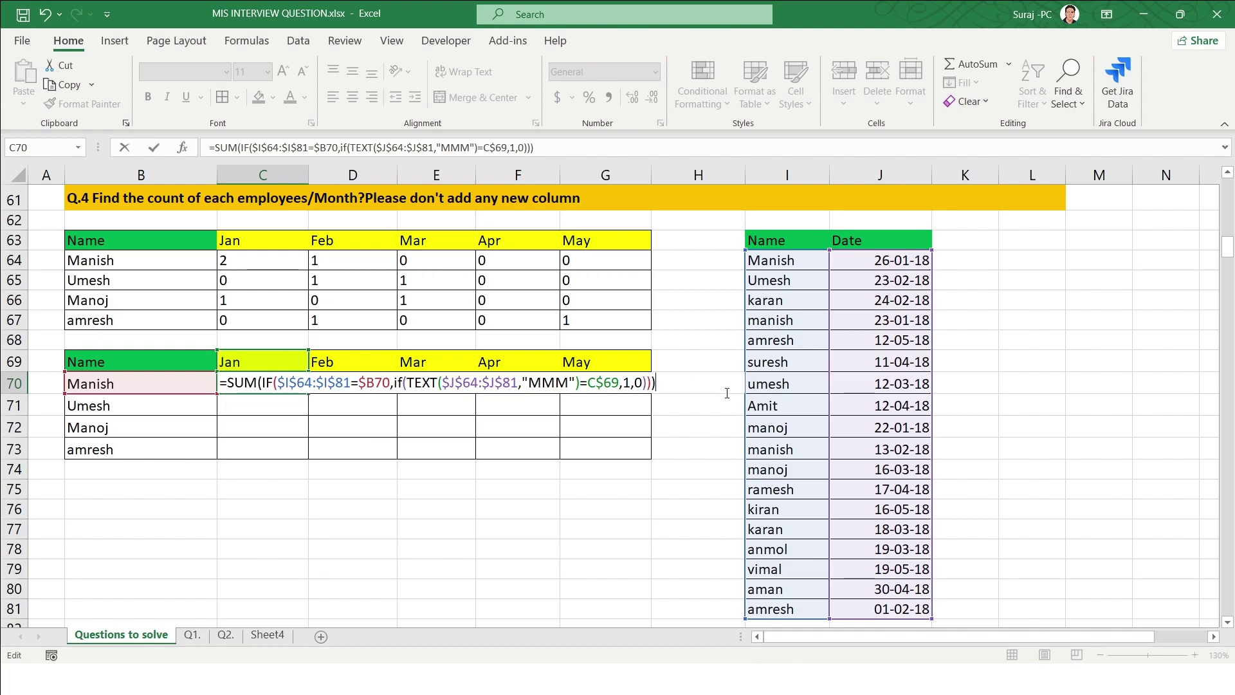
{"action": "key", "text": "Return"}
Step: Fill the formula from C70 across the whole count table to G73
{"action": "left_click", "coordinate": [127, 384]}
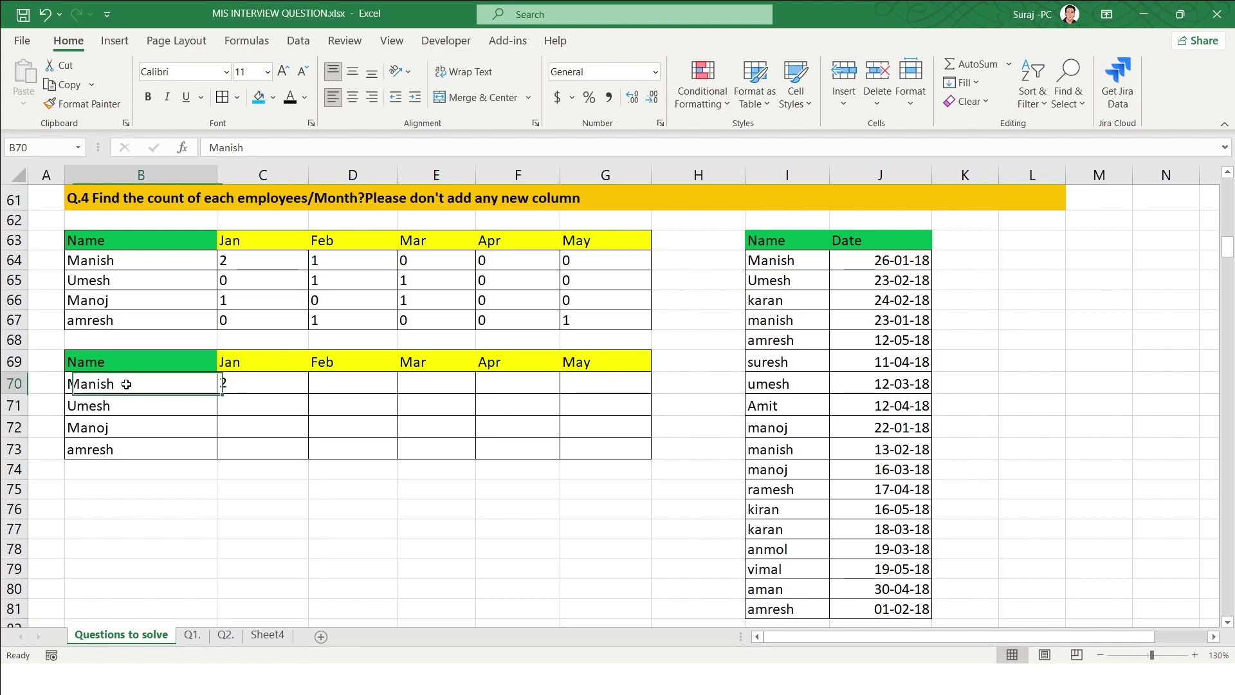
{"action": "left_click", "coordinate": [240, 386]}
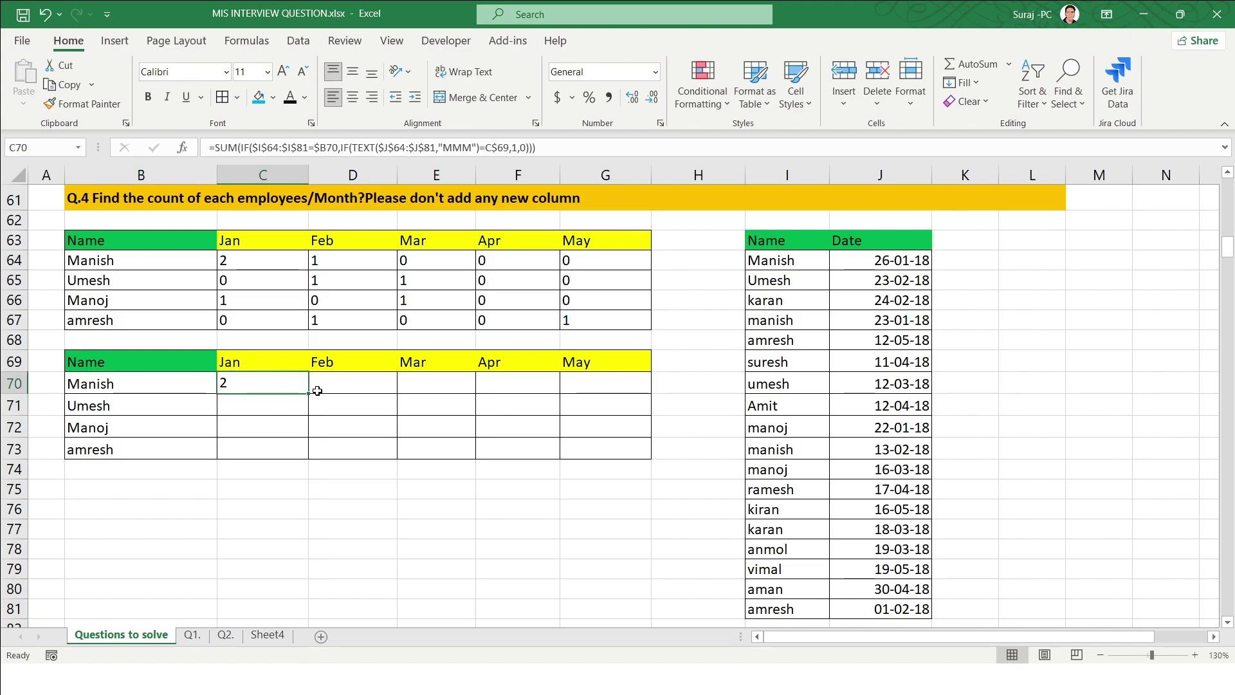
{"action": "left_click_drag", "start_coordinate": [309, 393], "coordinate": [646, 462]}
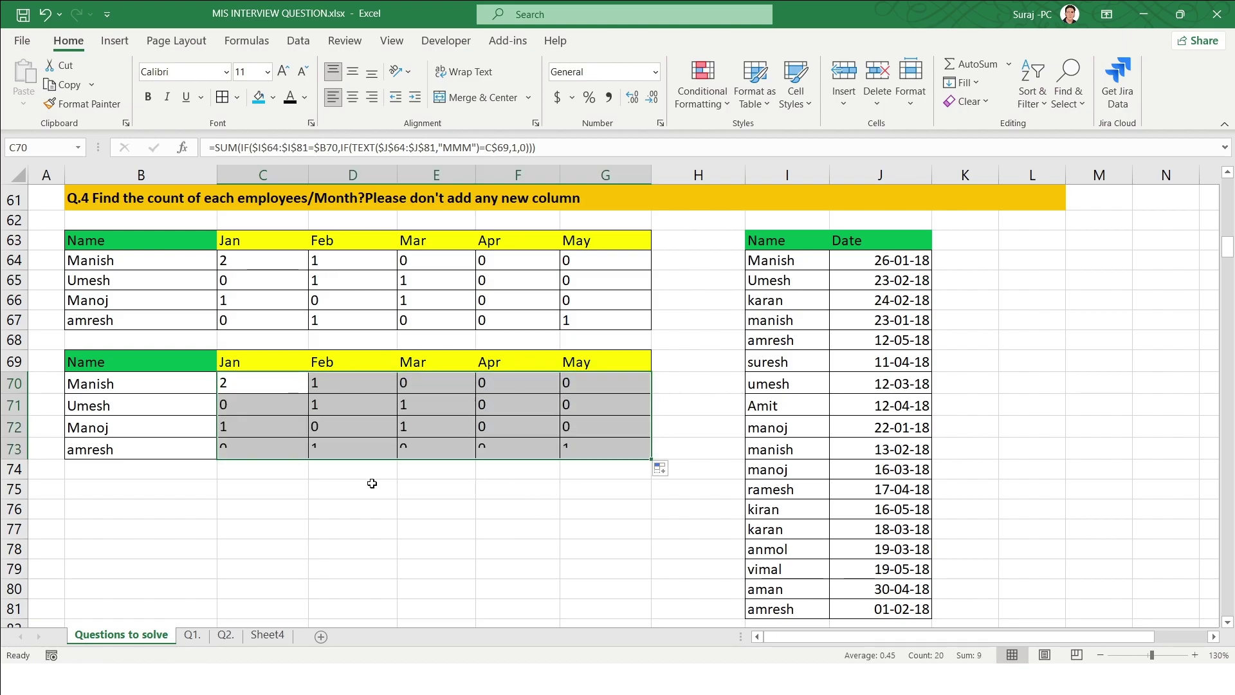
{"action": "left_click", "coordinate": [384, 402]}
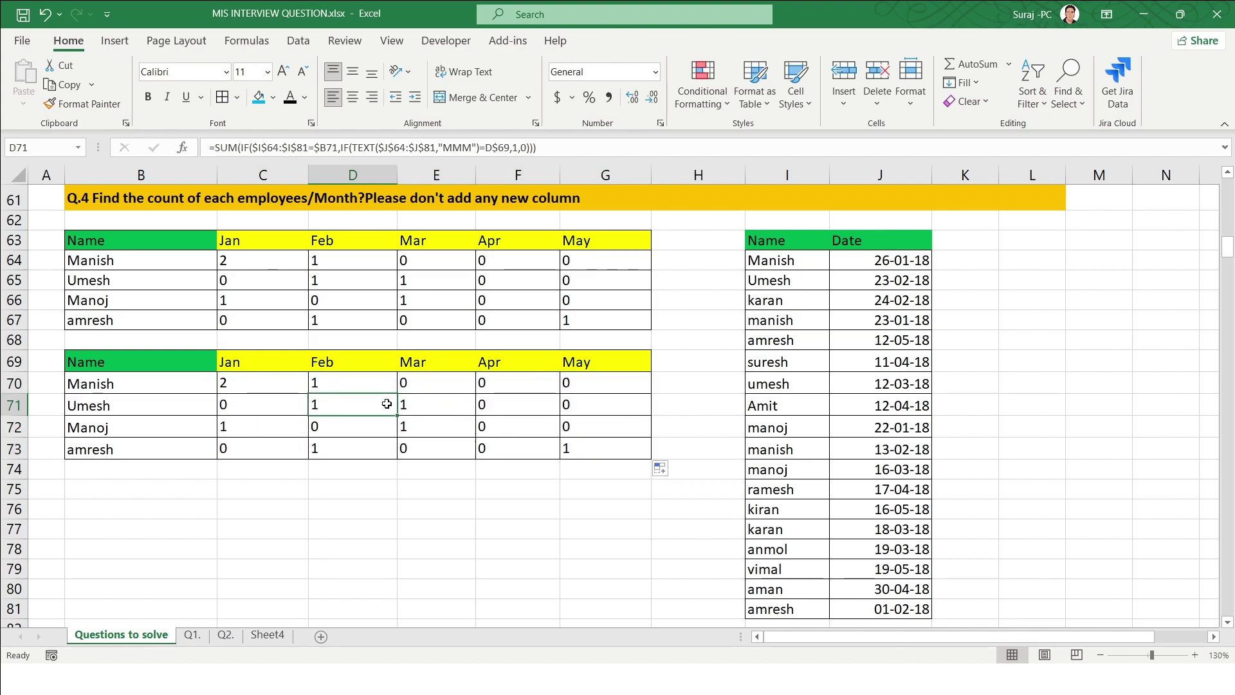
{"action": "left_click", "coordinate": [773, 363]}
{"action": "left_click", "coordinate": [848, 435]}
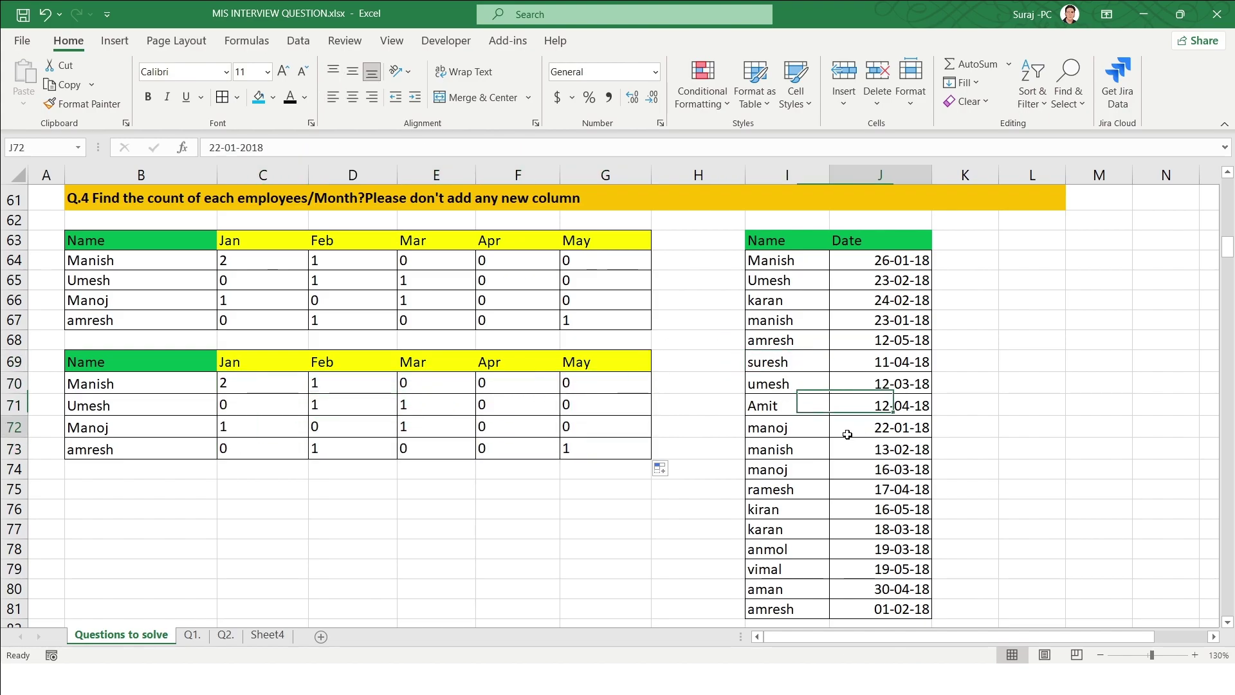
{"action": "left_click", "coordinate": [799, 486]}
{"action": "left_click", "coordinate": [759, 517]}
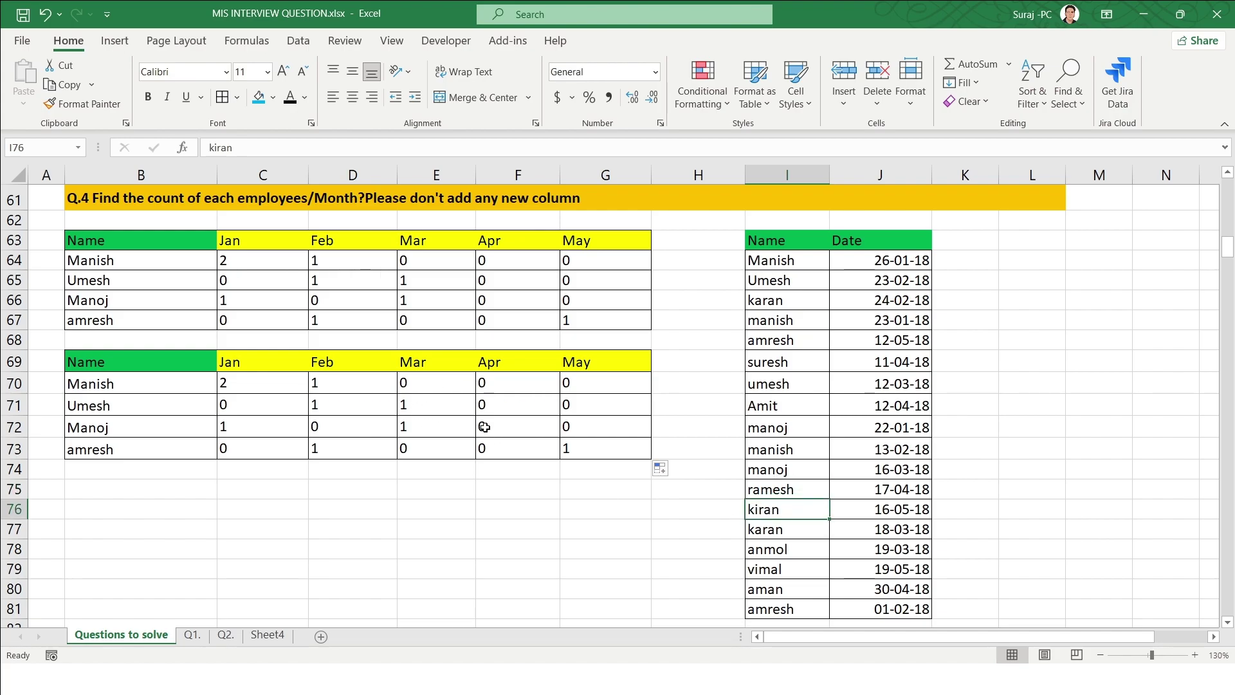